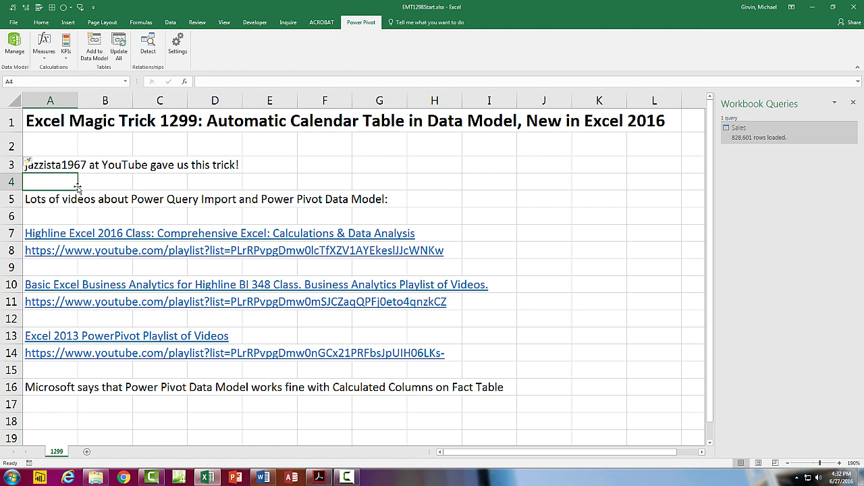
left_click(58, 221)
key("Up")
key("Up")
key("Up")
key("Up")
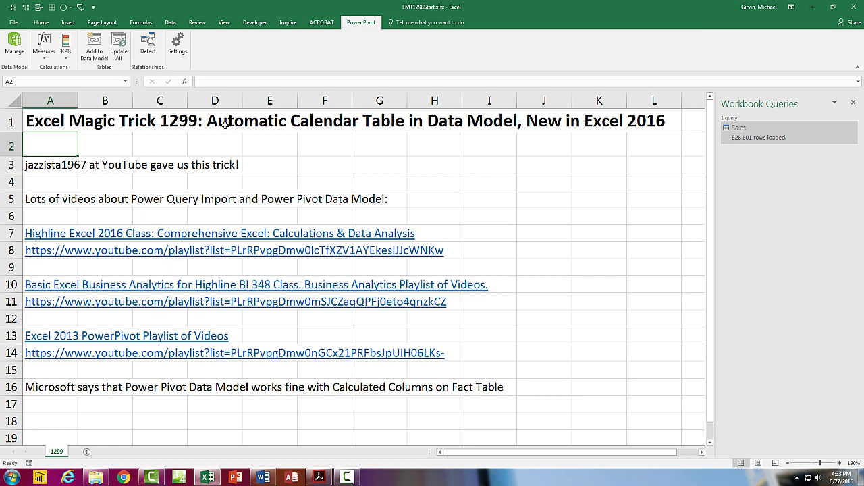
Step: Open the workbook's data model and create a new automatic date table in it
left_click(16, 48)
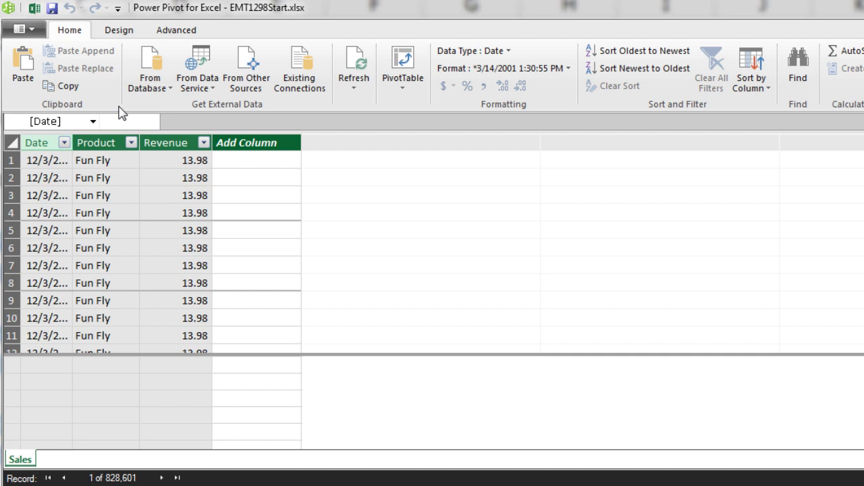
left_click(119, 31)
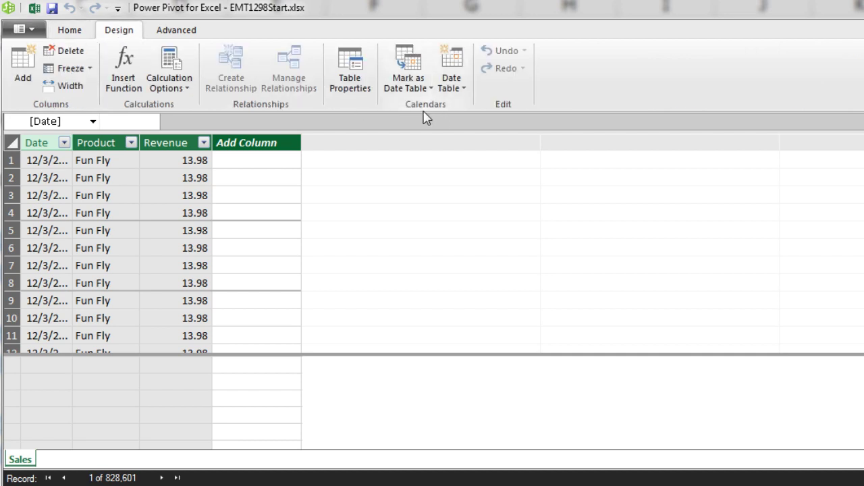
left_click(463, 88)
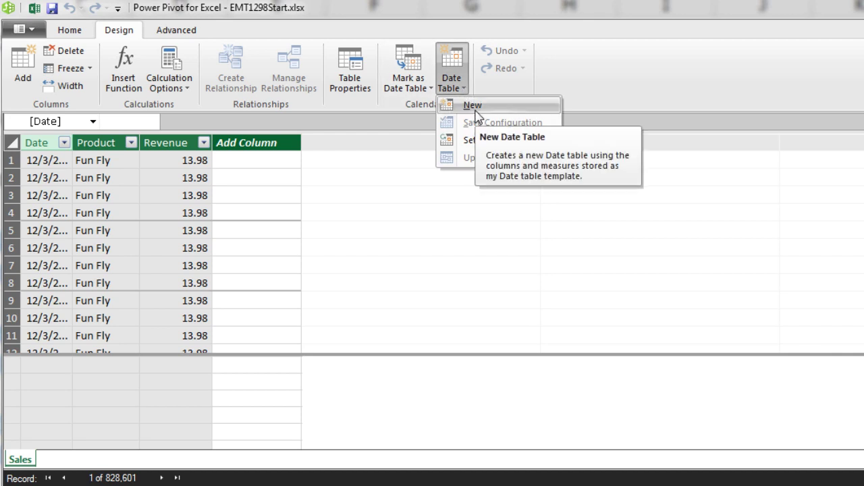
left_click(476, 111)
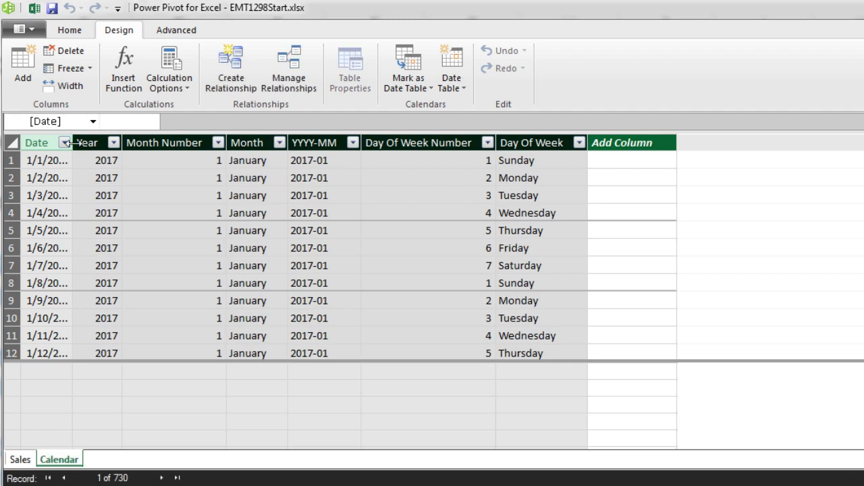
Step: Widen the Calendar table's Date column and examine the Year and Month Number formulas and the date range update option
left_click_drag(72, 143, 123, 145)
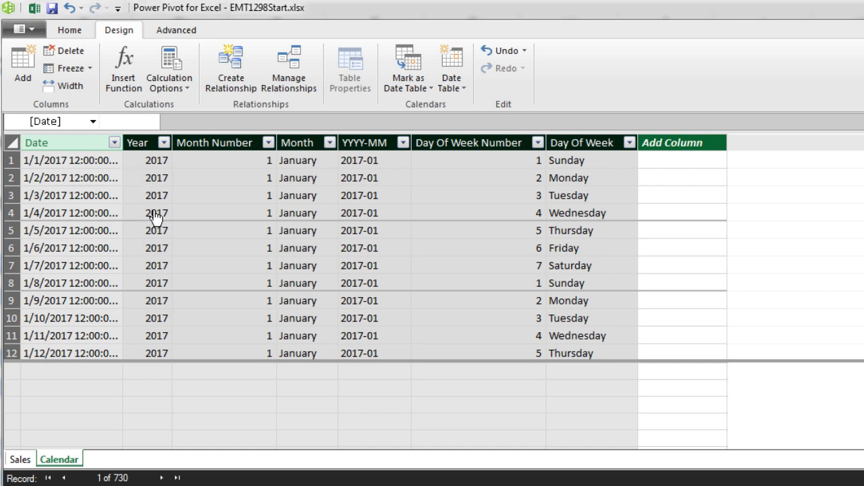
left_click(150, 165)
left_click(237, 166)
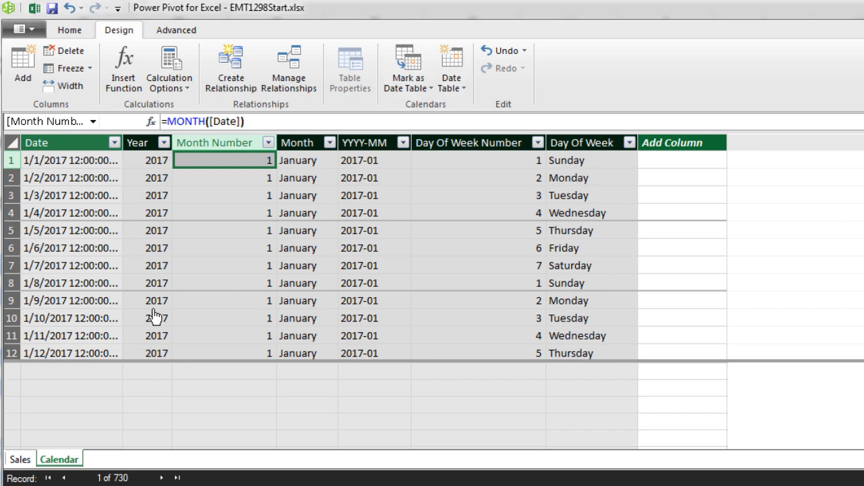
left_click(466, 91)
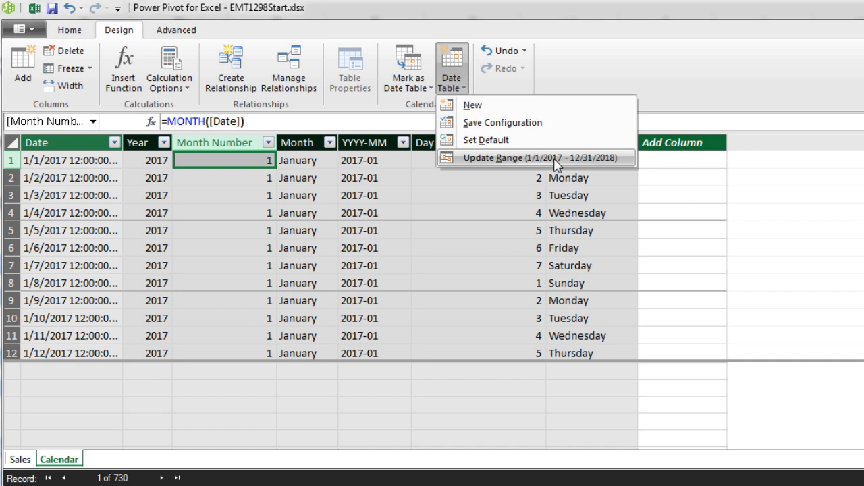
left_click(318, 218)
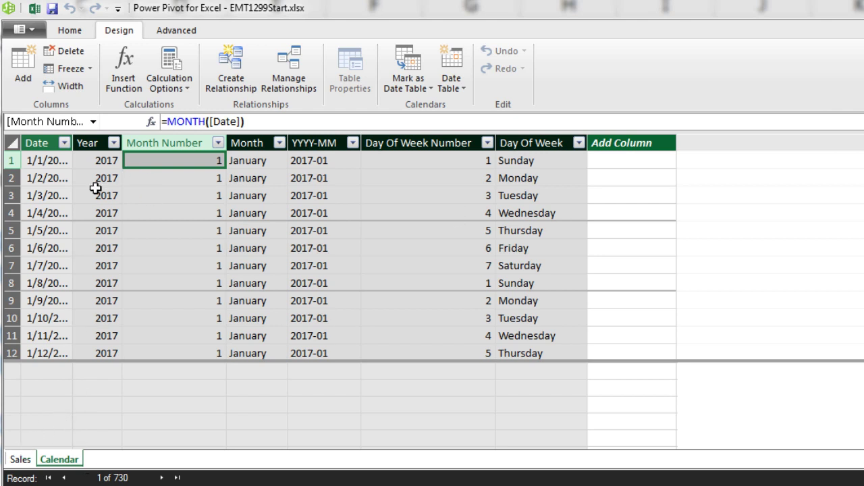
Step: In Diagram View, enlarge the Calendar table and relate its Date field to the Date field of the Sales table
left_click(71, 32)
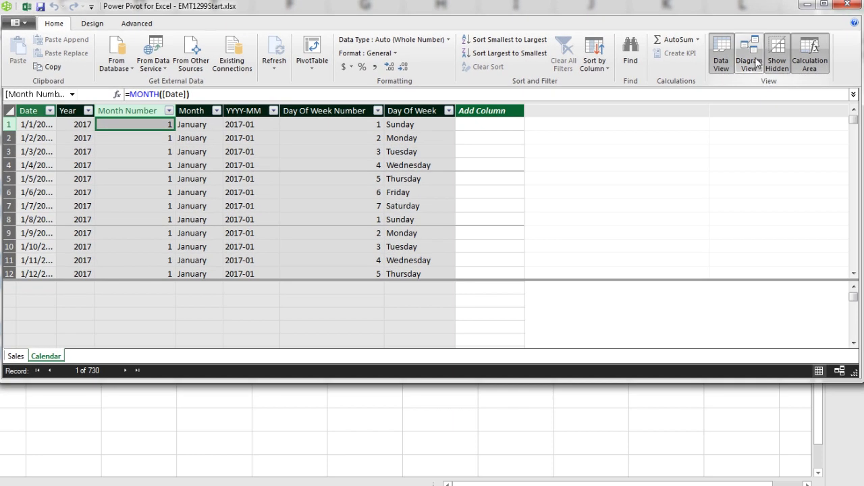
left_click(757, 62)
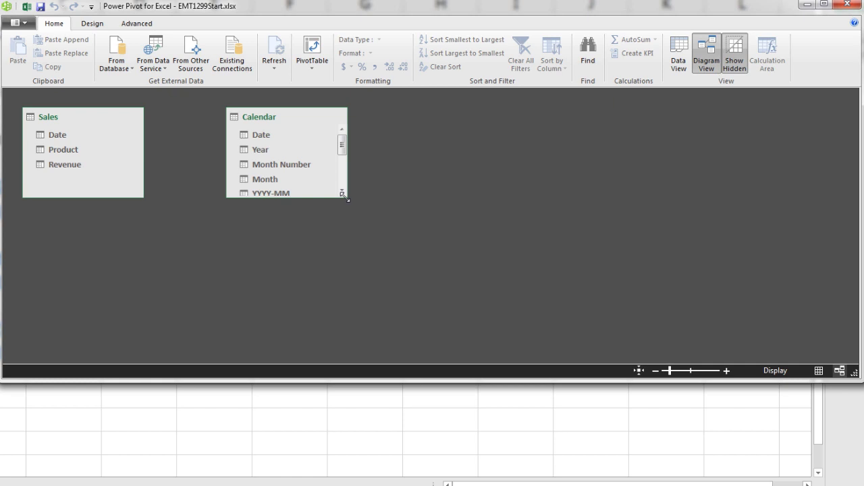
left_click_drag(345, 196, 458, 316)
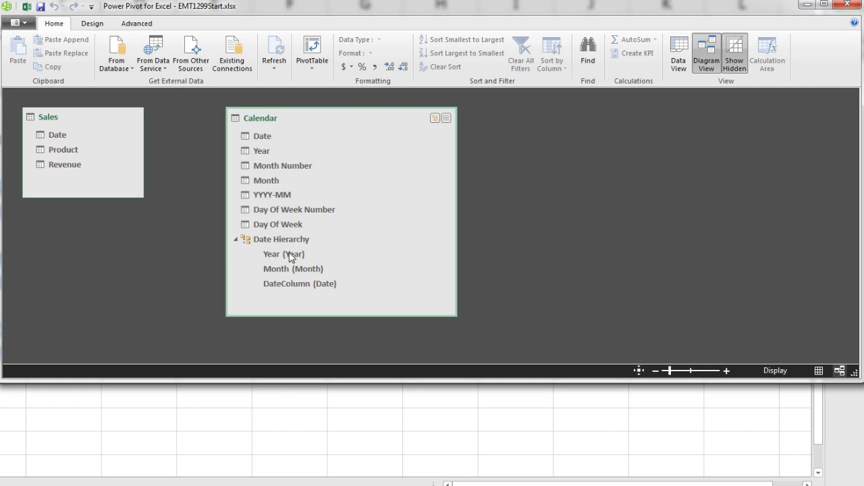
left_click(258, 137)
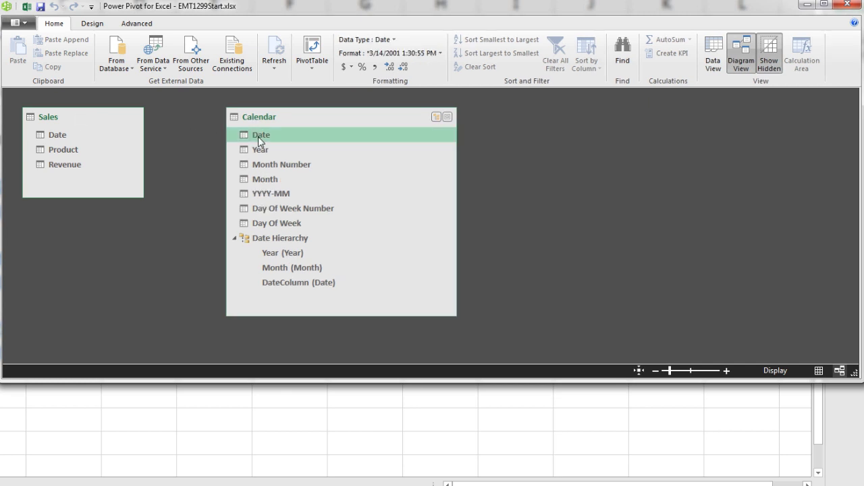
left_click_drag(258, 136, 61, 139)
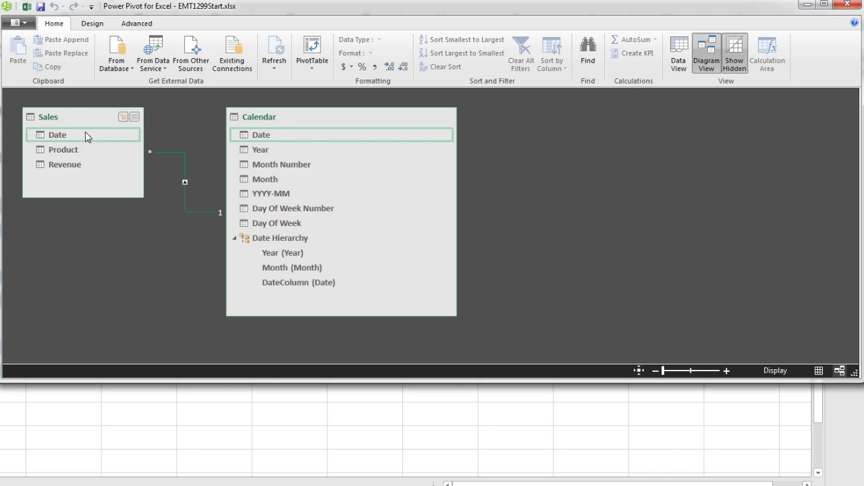
Step: Insert a PivotTable from the data model on a new worksheet
left_click(313, 45)
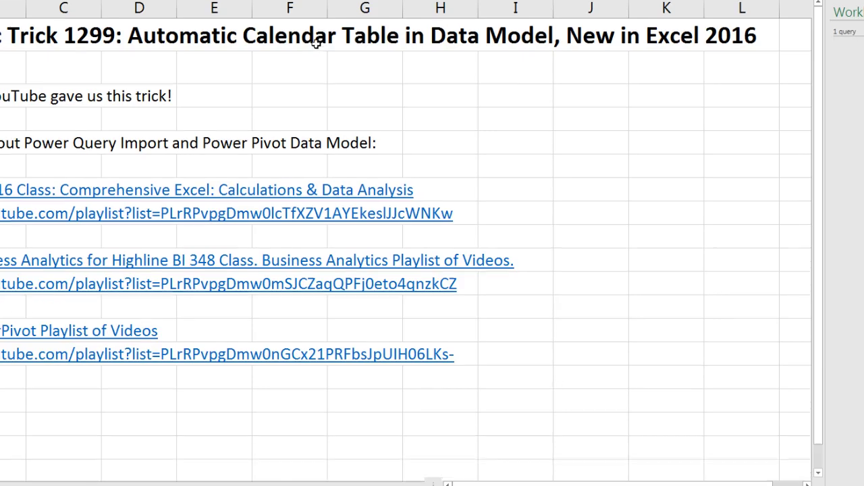
left_click(467, 226)
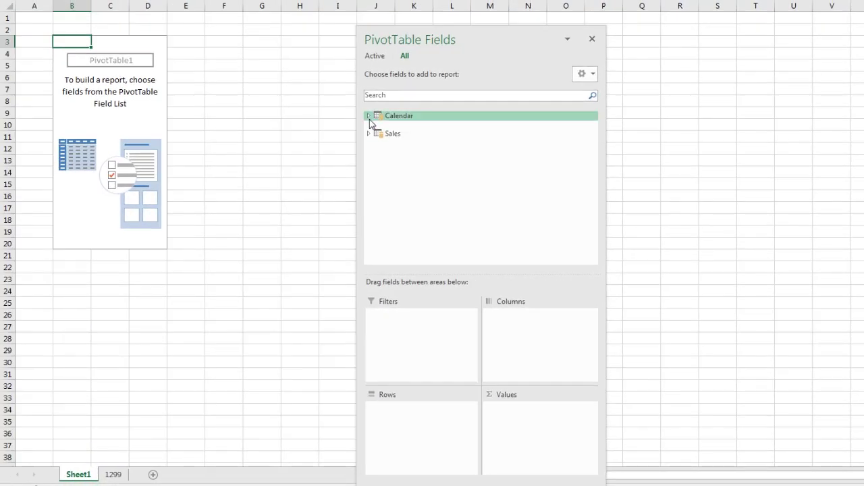
Step: Try the Calendar table's Date Hierarchy as PivotTable rows, expanded to the January 2017 dates, and remove it from the report
left_click(369, 117)
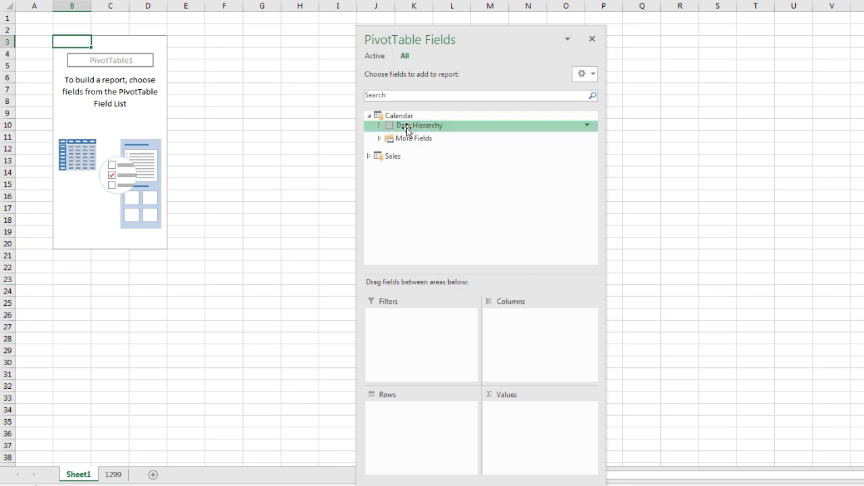
left_click_drag(404, 129, 420, 413)
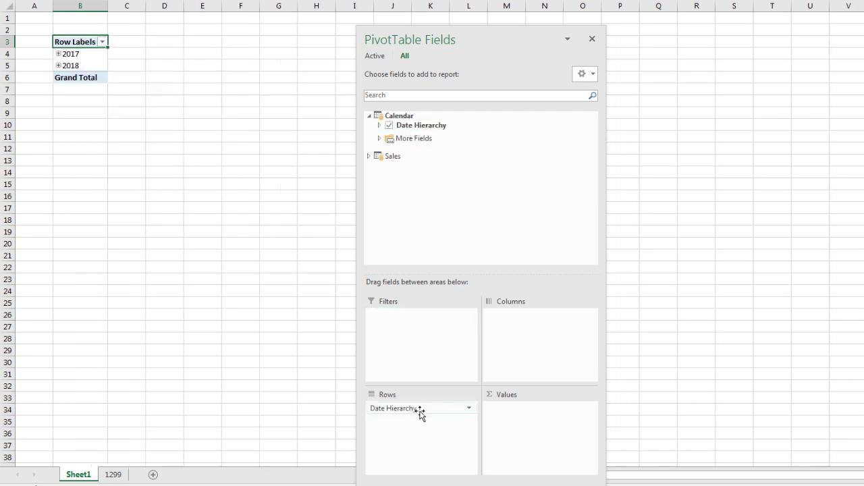
left_click(58, 53)
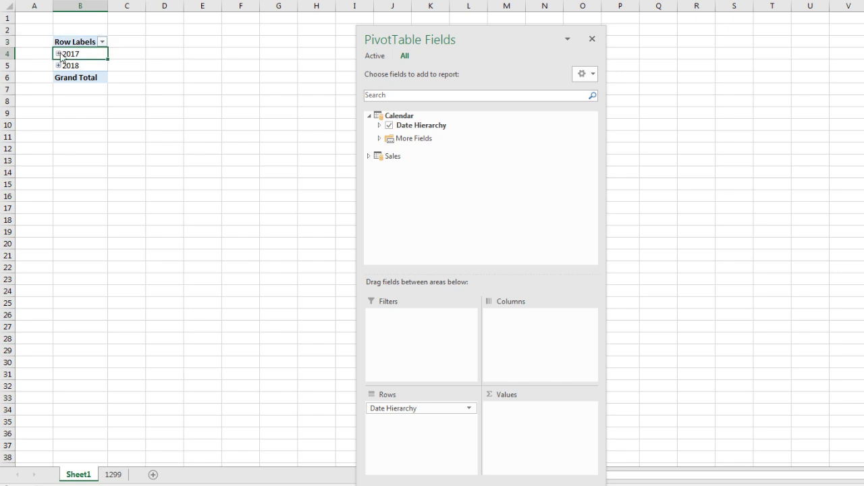
left_click(58, 53)
left_click(66, 66)
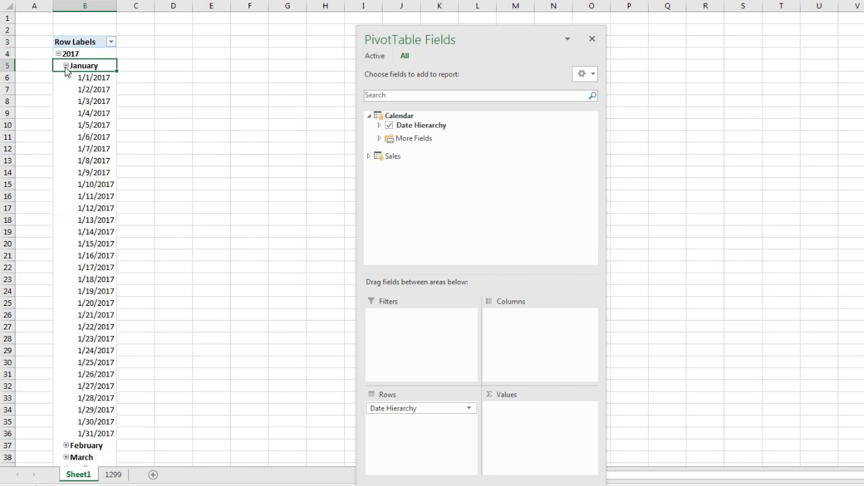
left_click(391, 127)
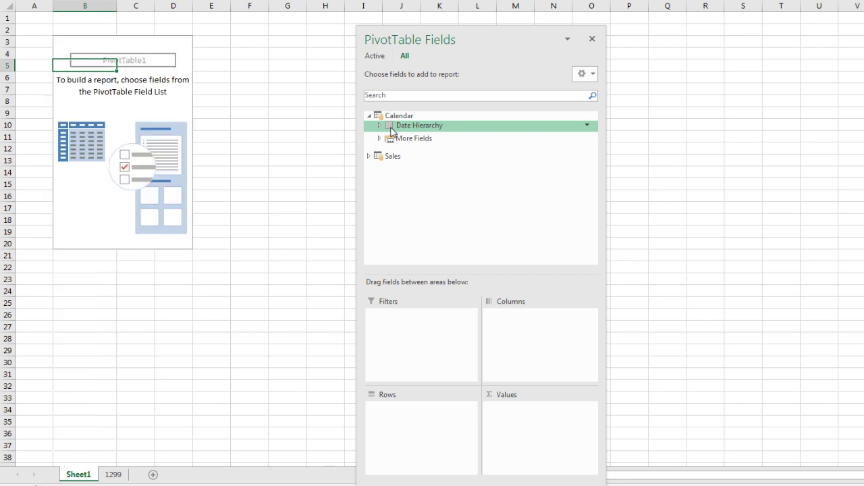
Step: Build the PivotTable with Month Number in rows, Year in columns and the Sales table's Revenue summed as values
left_click(381, 140)
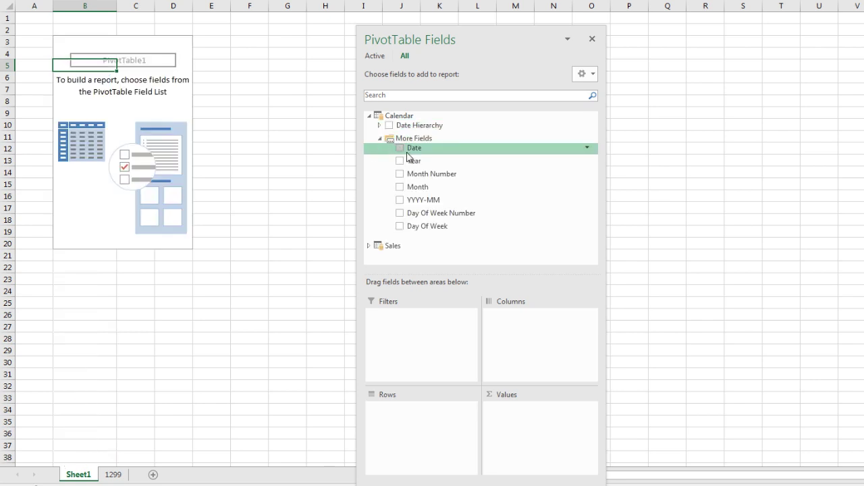
left_click_drag(410, 173, 415, 432)
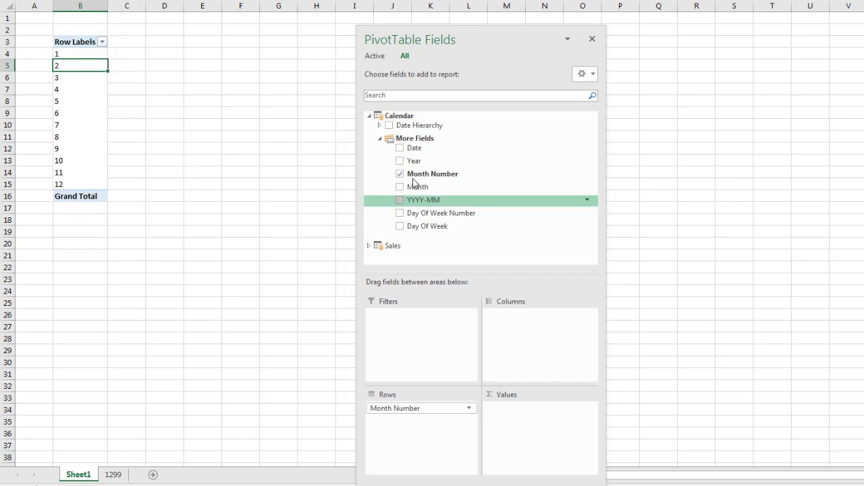
left_click_drag(458, 229, 521, 323)
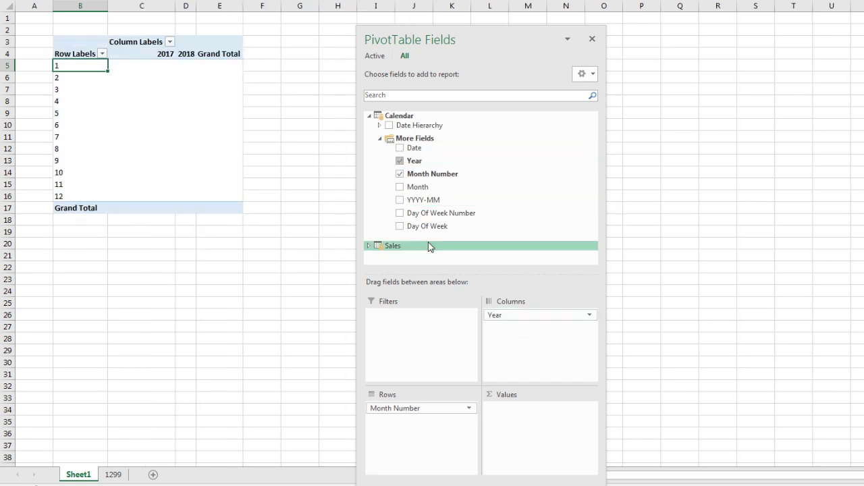
left_click(368, 246)
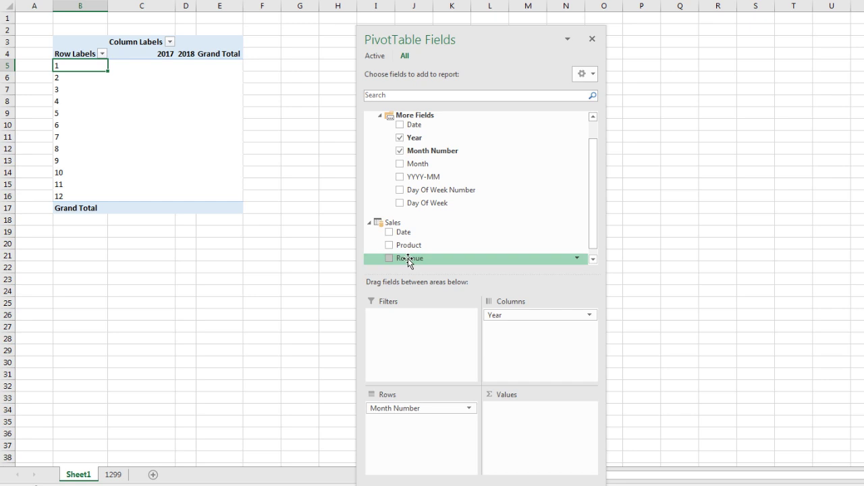
left_click_drag(409, 258, 507, 404)
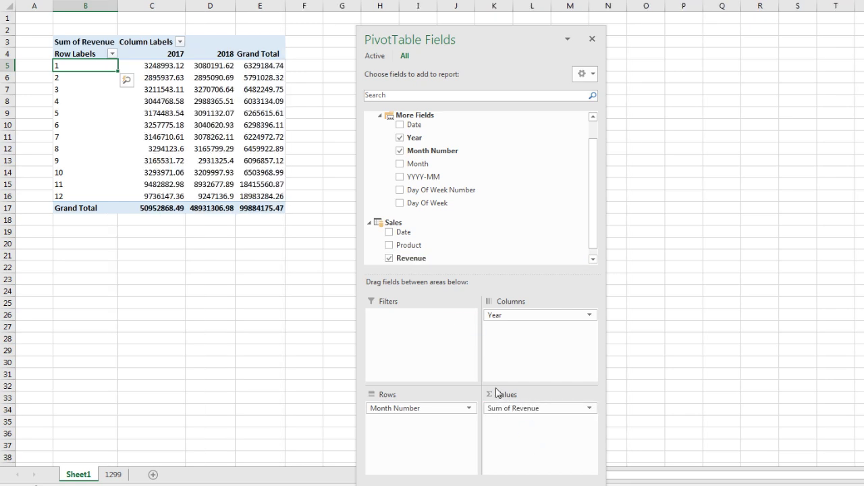
Step: Replace Month Number with Month in the PivotTable rows and return to the 1299 worksheet
left_click(400, 151)
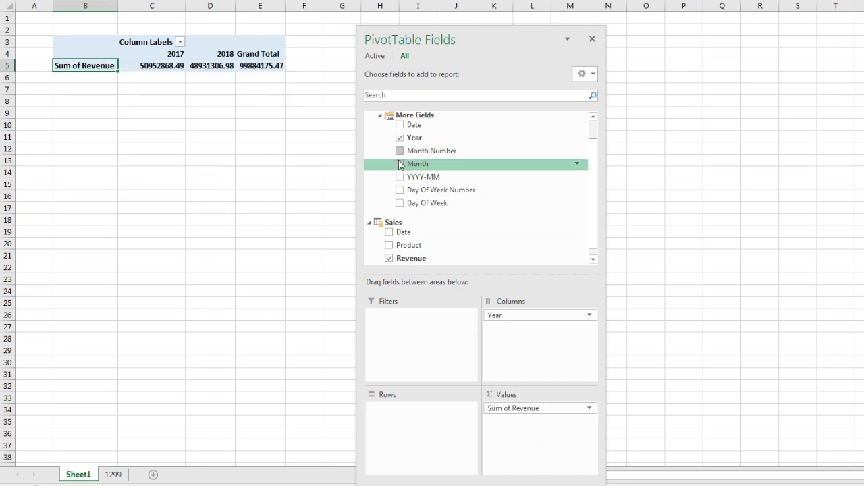
left_click_drag(399, 164, 402, 405)
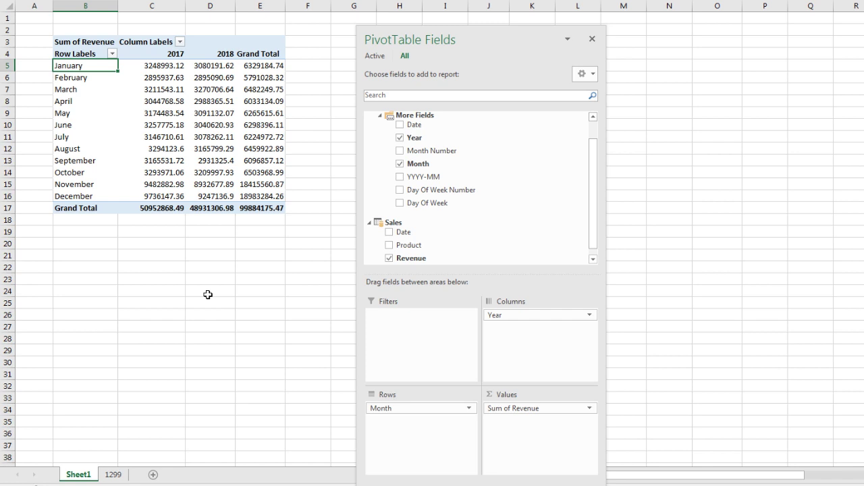
left_click(113, 475)
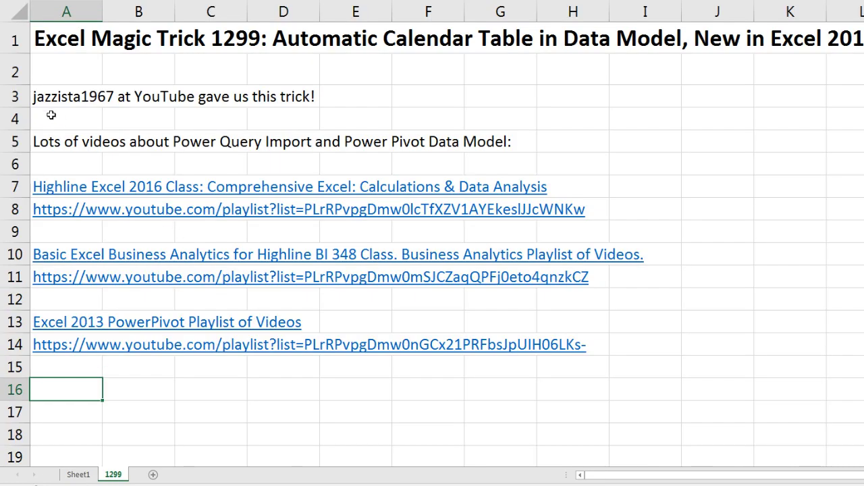